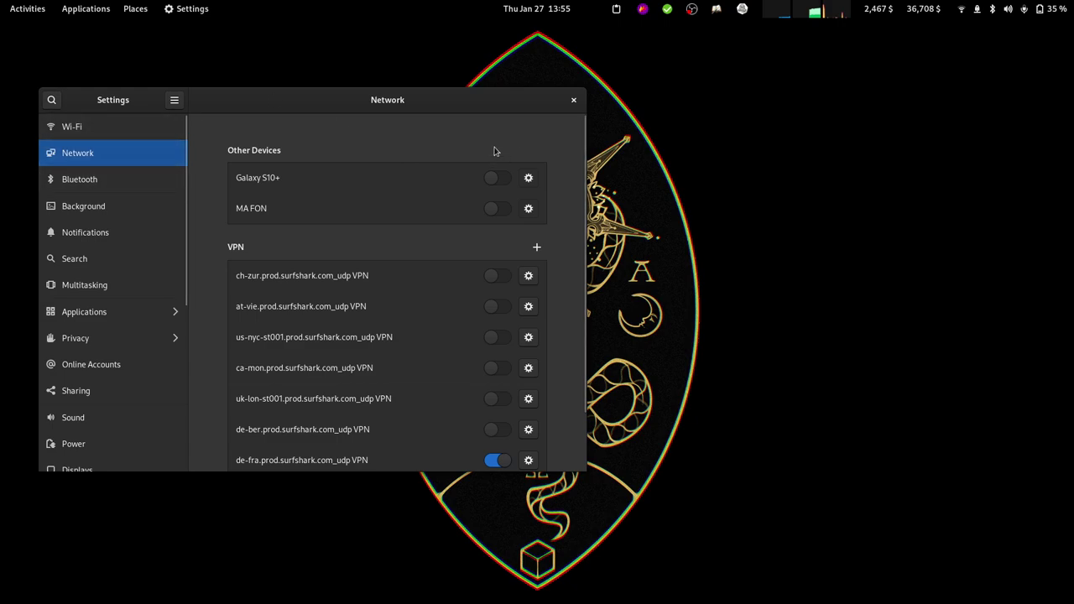
Cancel adding a VPN, then view and close the FRITZ!Box 7312 details on the Wi-Fi page.
click(537, 248)
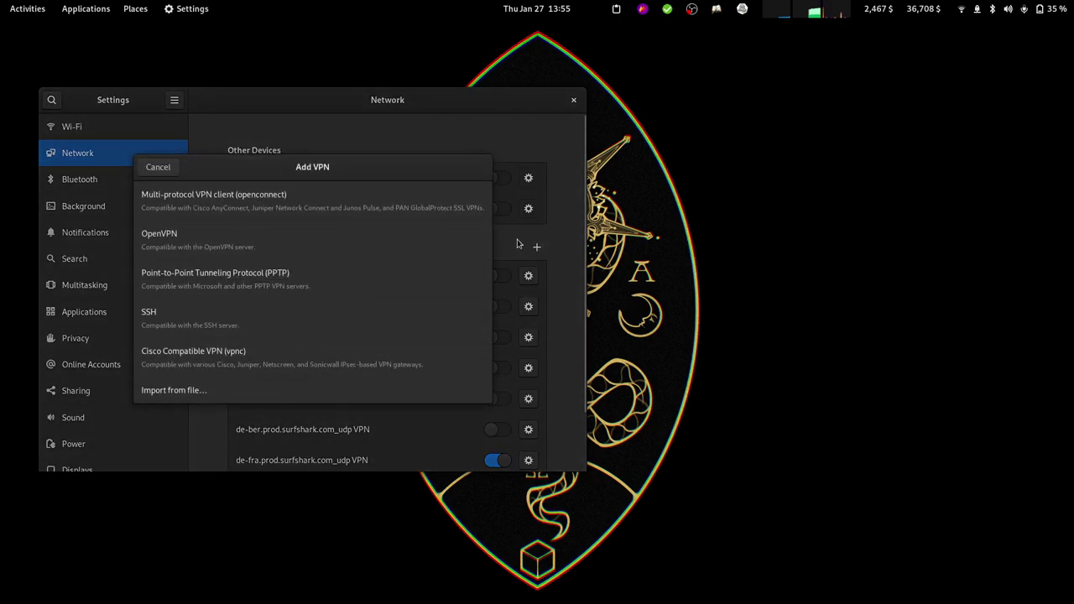
click(156, 168)
click(119, 130)
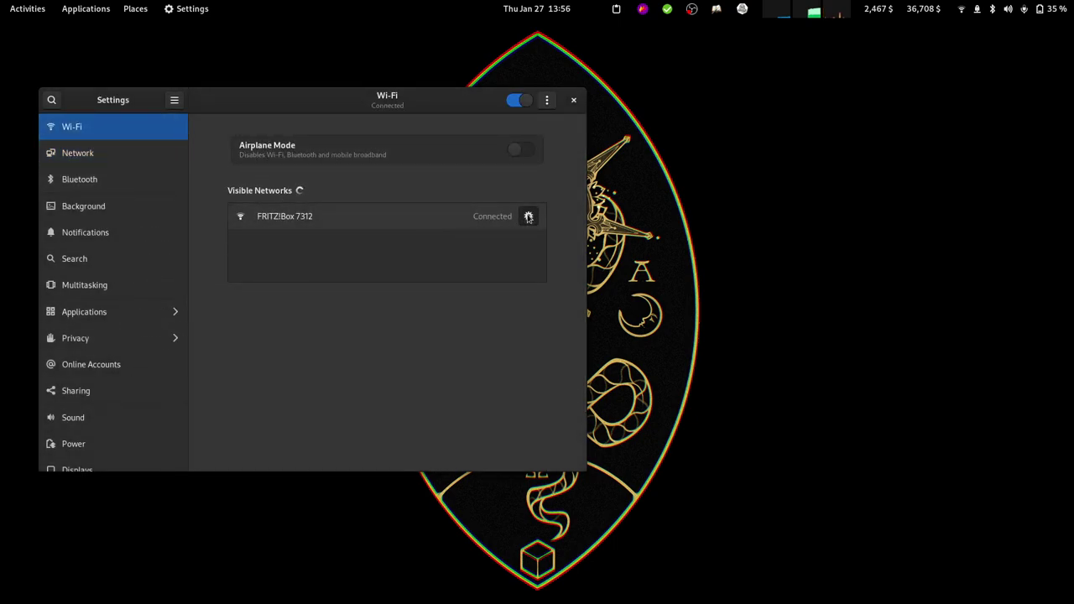
click(528, 216)
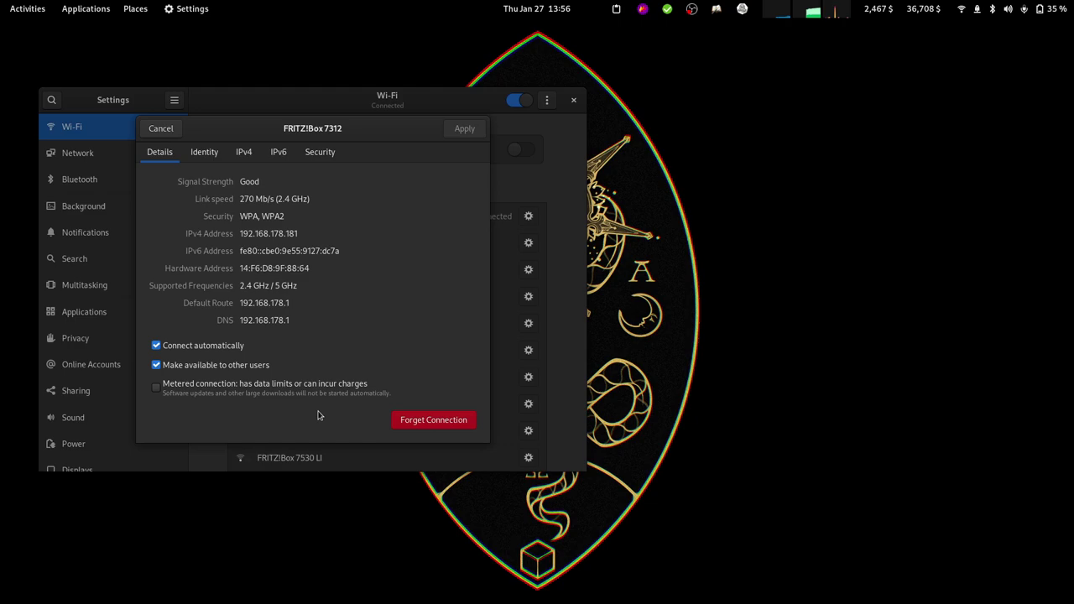
click(168, 128)
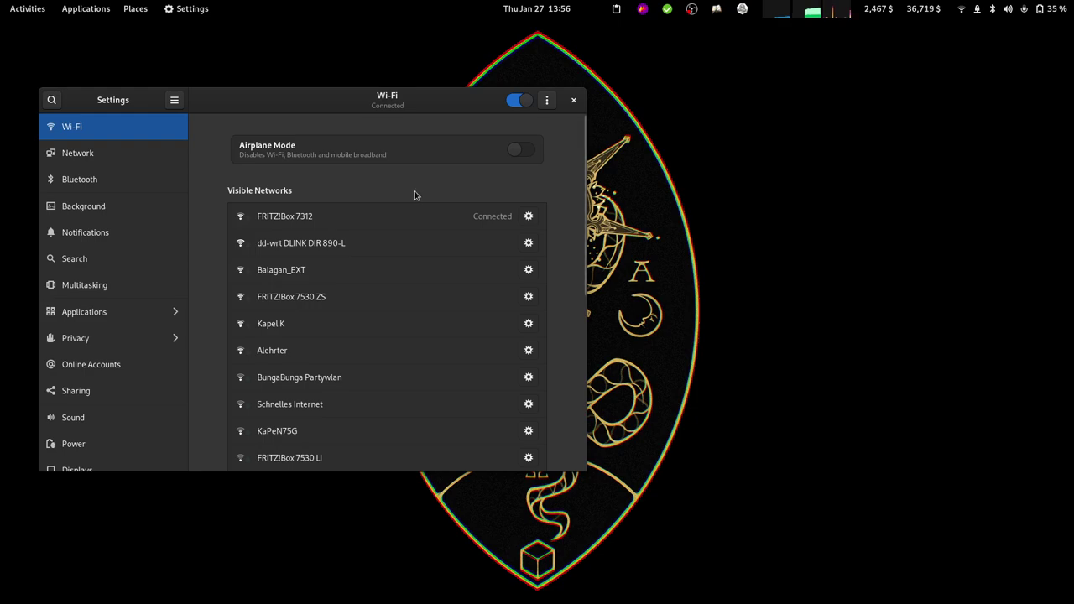
Run nm-connection-editor from a terminal, then enter it again in the Alt+F2 run prompt.
key(ctrl+alt+t)
text(n)
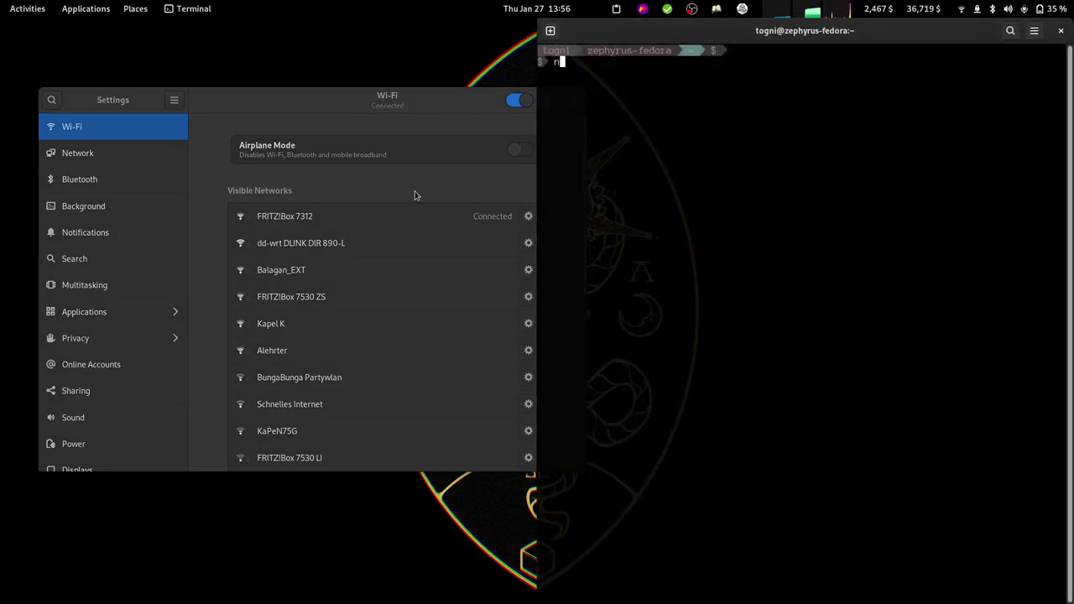
text(m-co)
key(Tab)
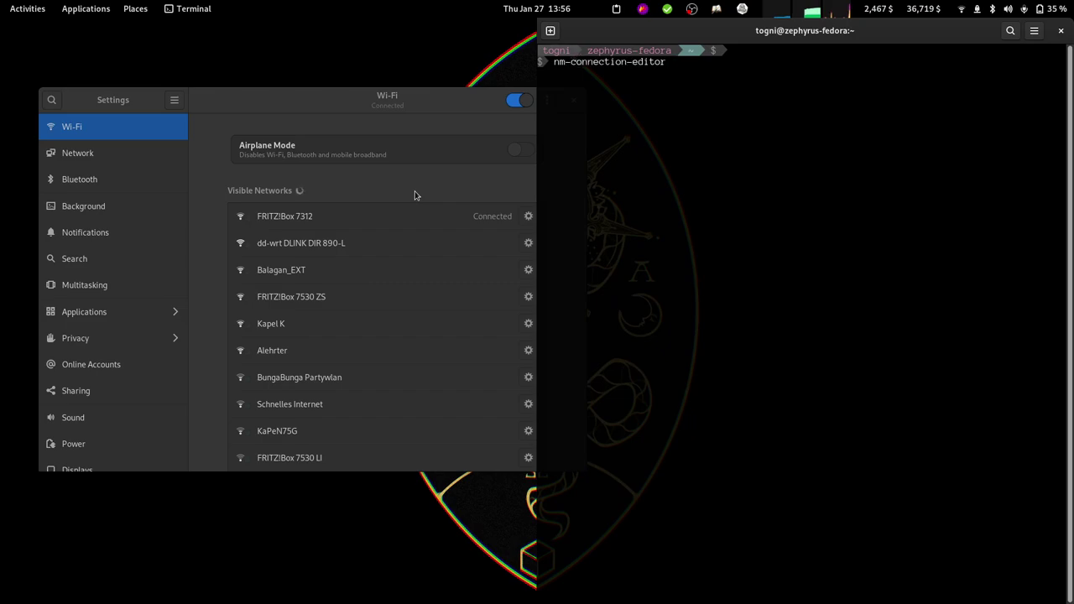
key(Return)
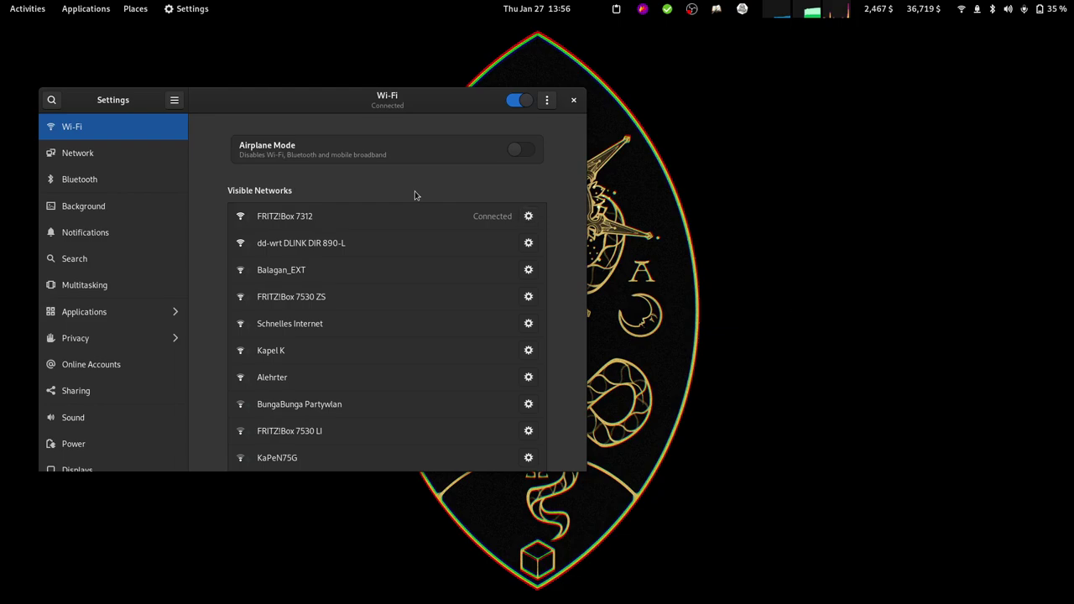
key(alt+F2)
text(nm)
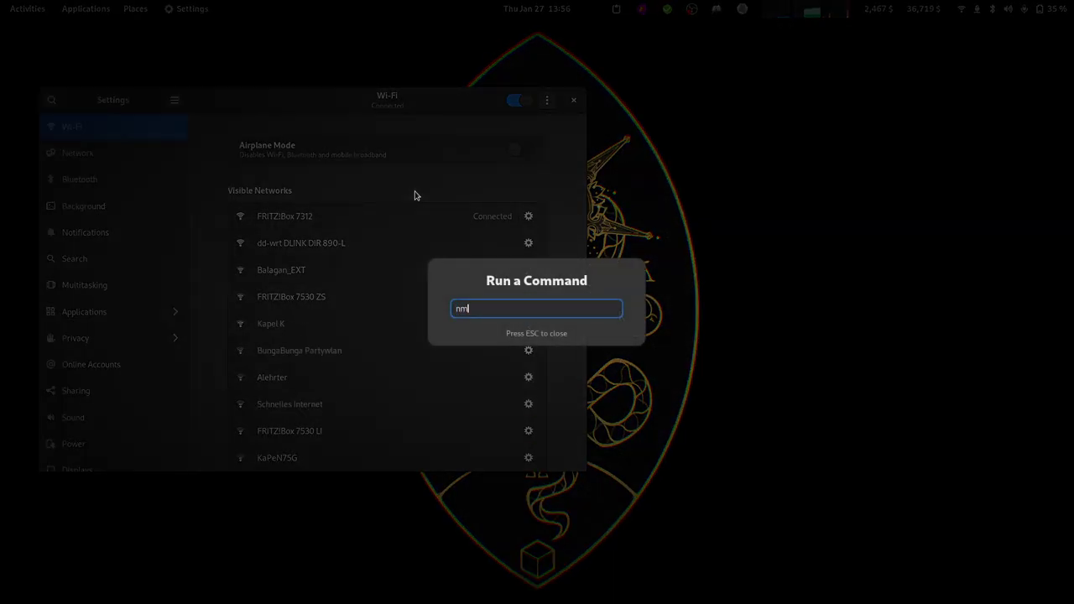
text(-connection-editor)
Launch nm-connection-editor and open the FRITZ!Box 7312 connection's General settings.
key(Return)
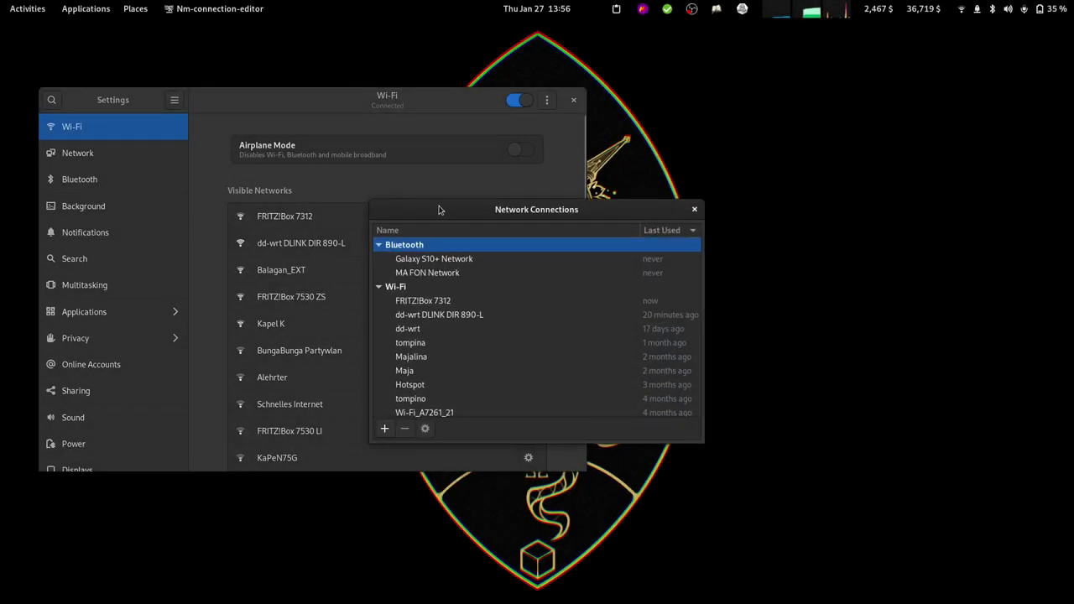
drag(438, 210, 738, 131)
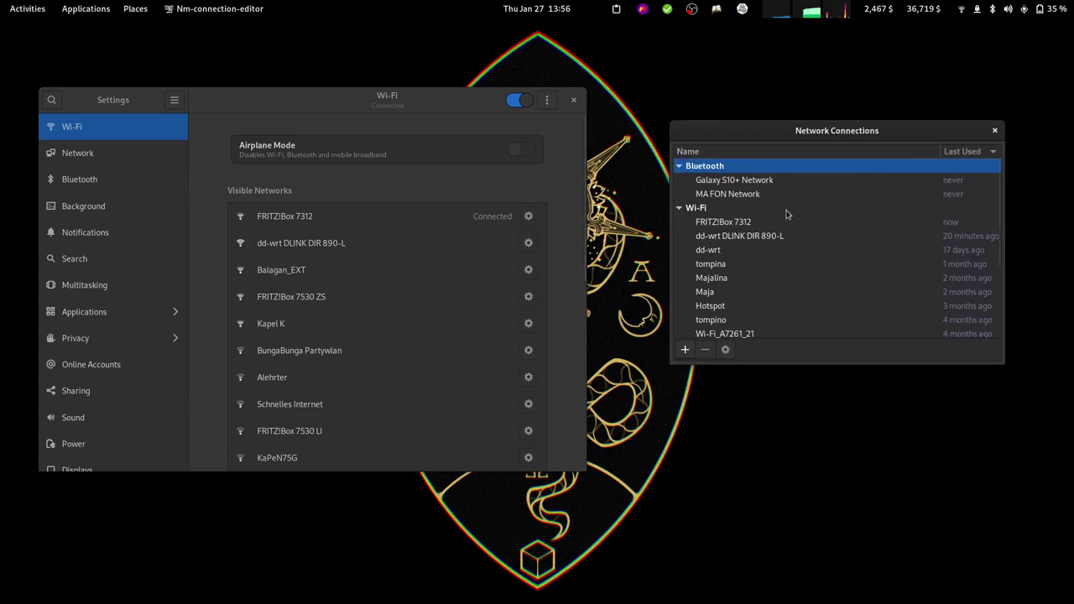
click(744, 222)
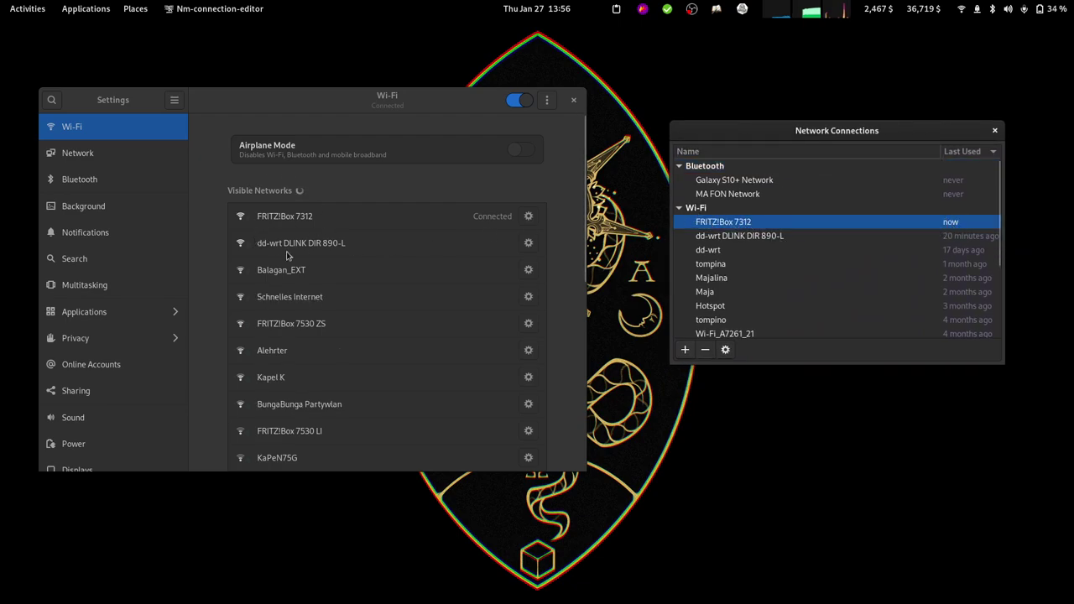
double_click(766, 225)
drag(616, 174, 871, 103)
click(669, 147)
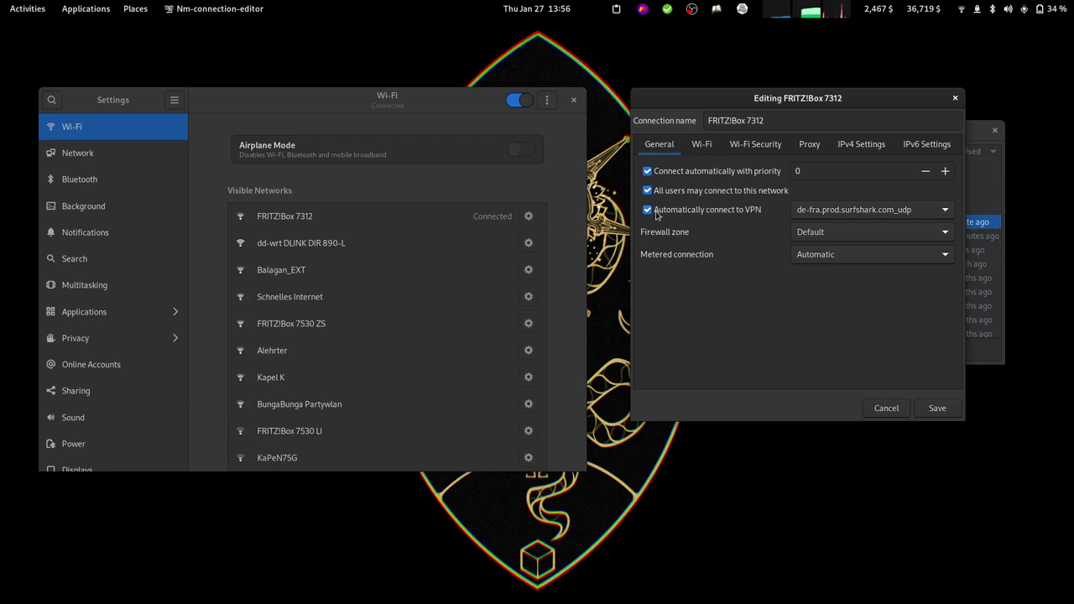
Choose de-ber.prod.surfshark.com_udp as the automatic VPN for FRITZ!Box 7312 and save.
click(470, 194)
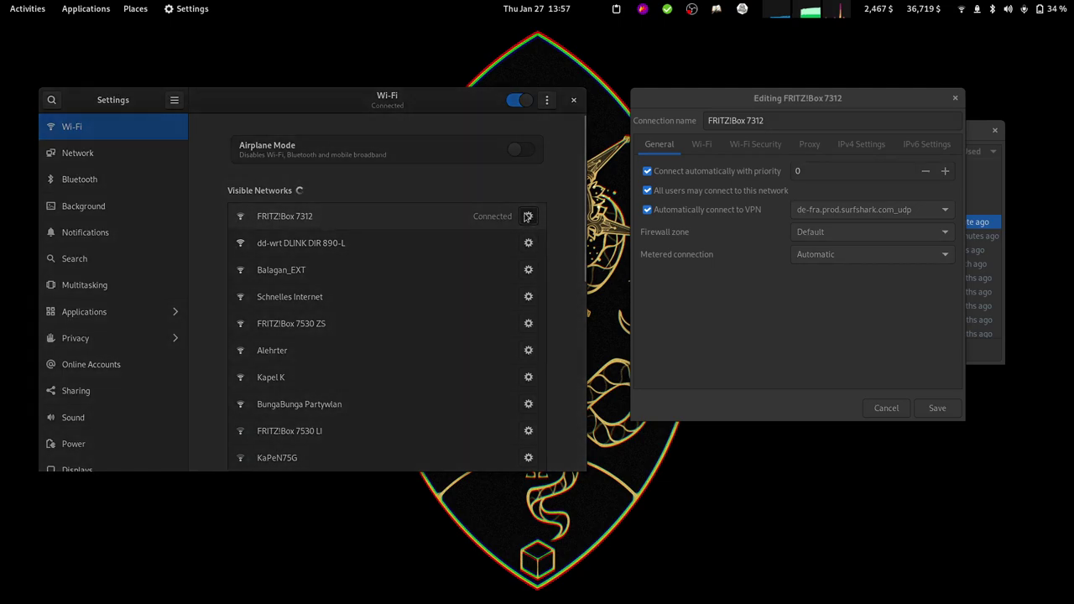
click(527, 218)
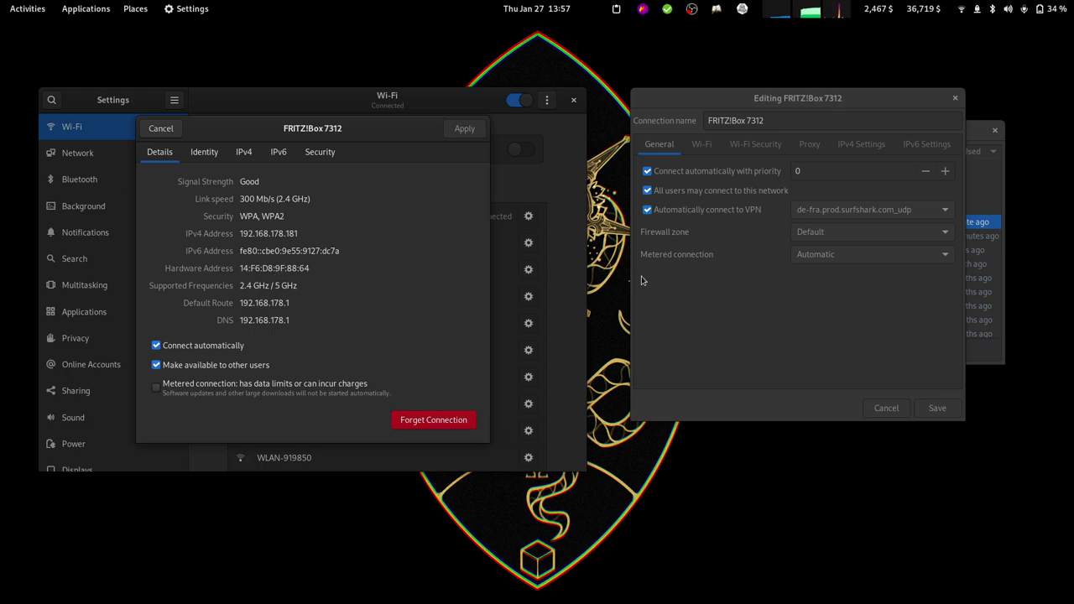
click(725, 306)
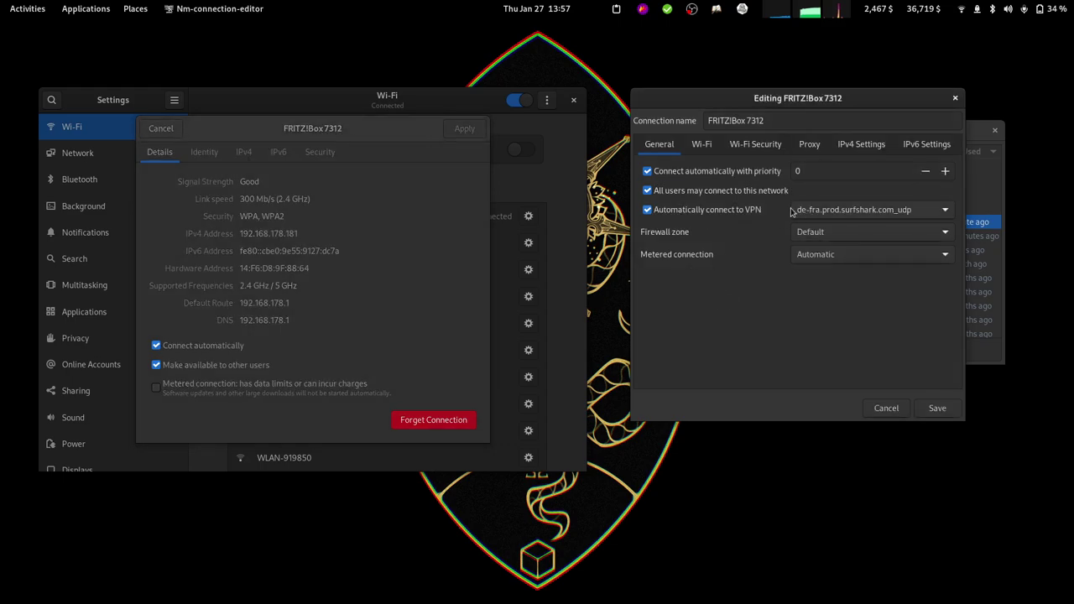
drag(851, 100, 865, 183)
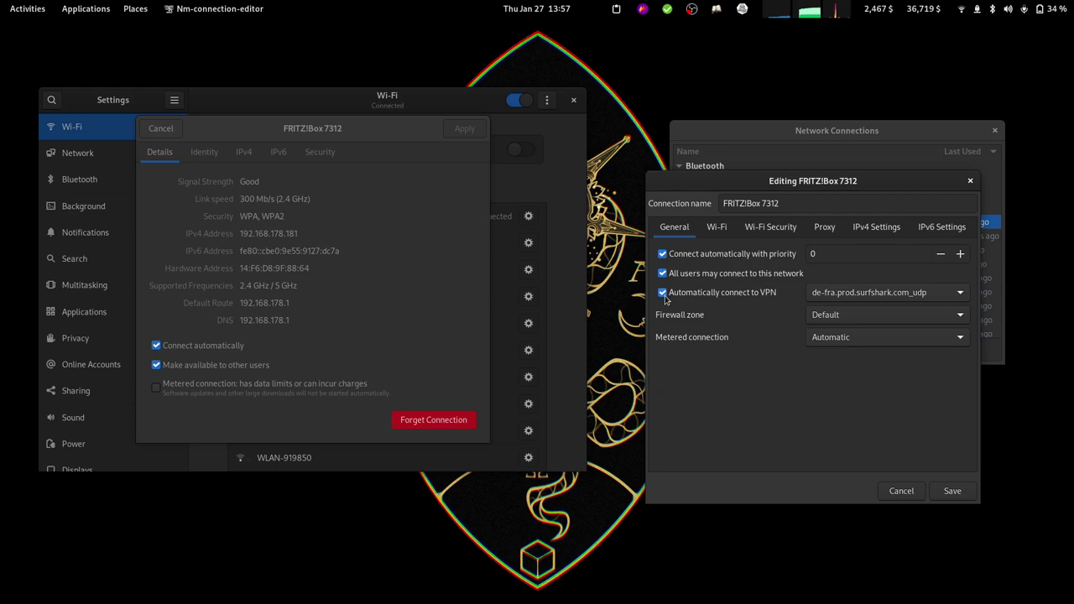
click(847, 294)
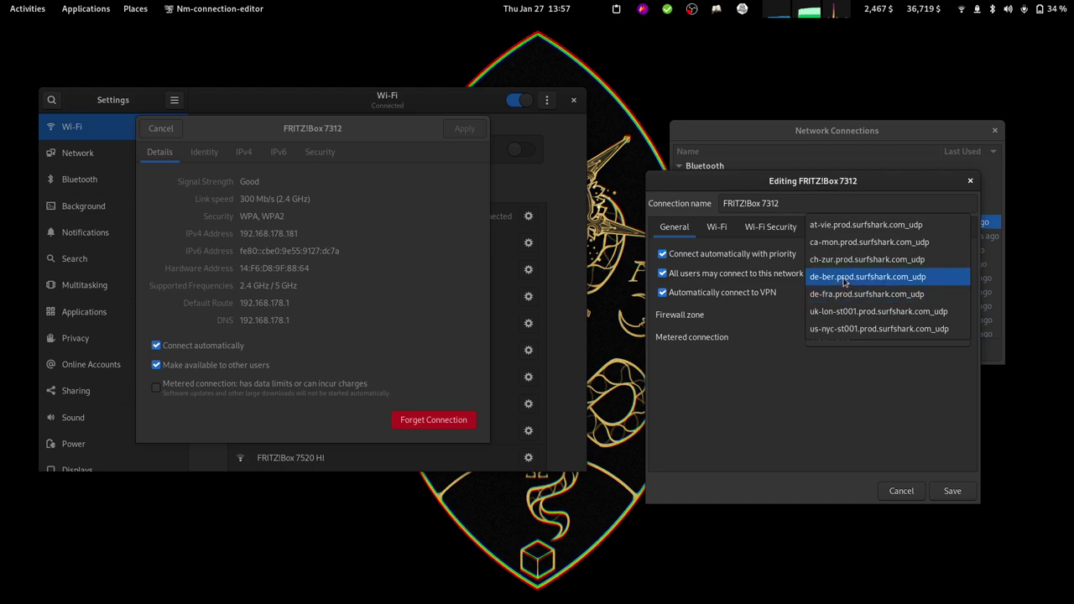
click(843, 277)
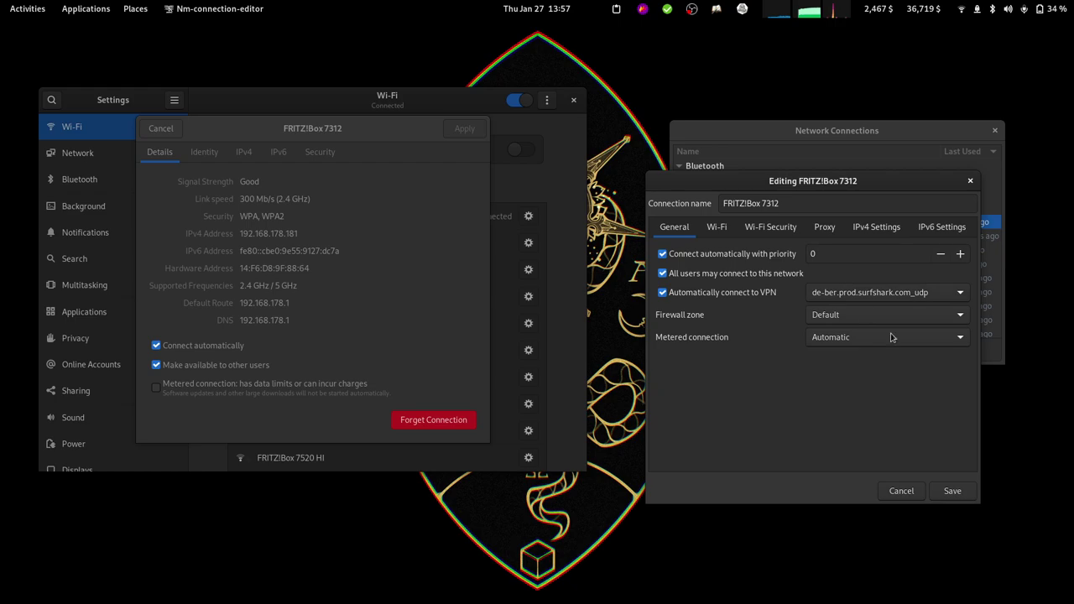
click(952, 490)
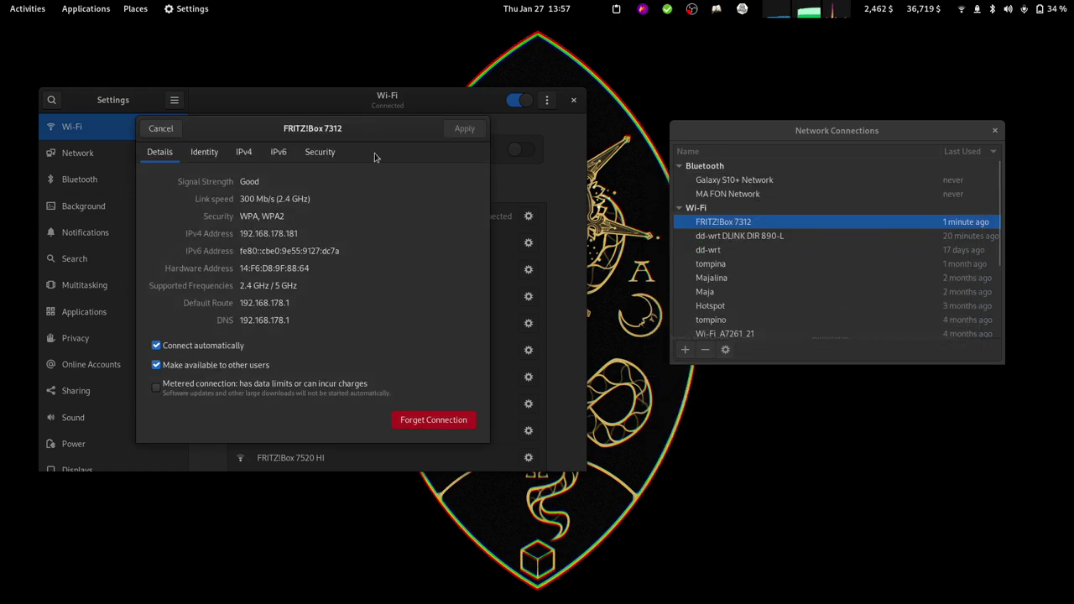
Close the details and Network Connections windows, then expand the system menu's VPN and FRITZ!Box 7312 entries.
click(173, 130)
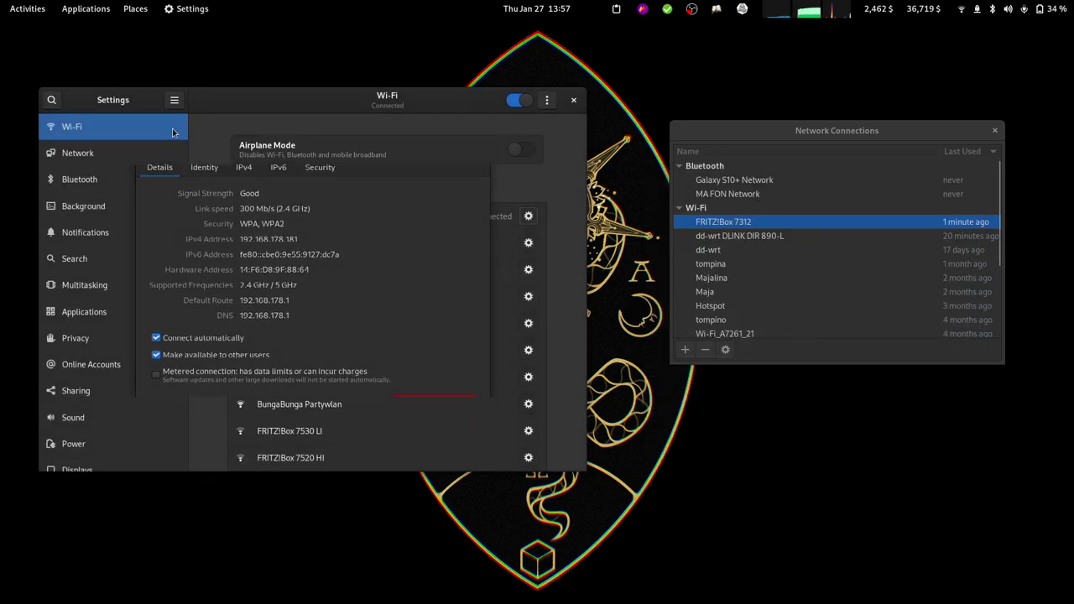
click(949, 132)
click(996, 136)
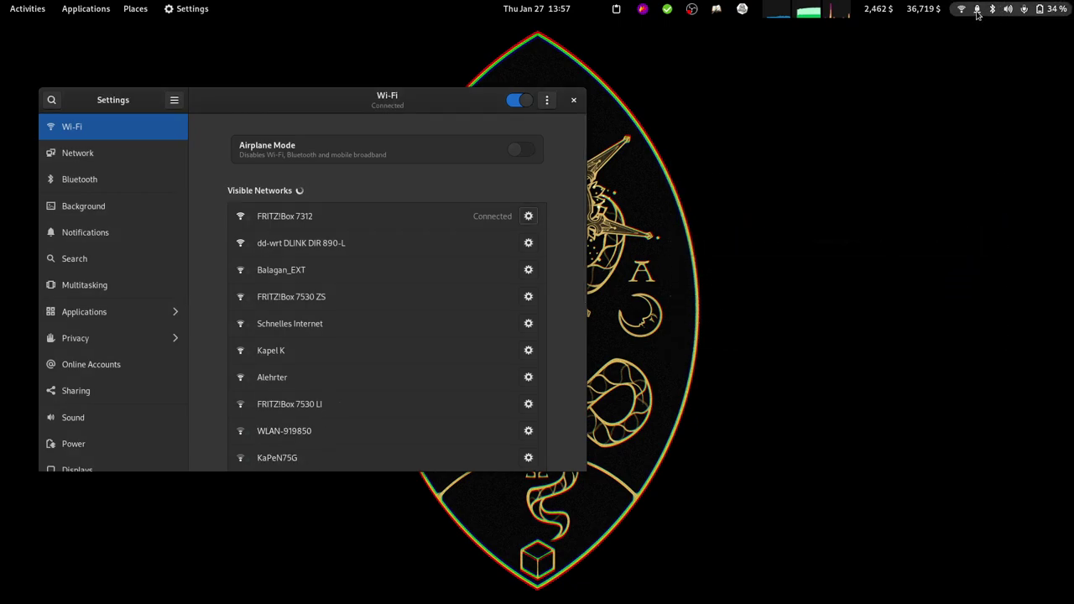
click(979, 15)
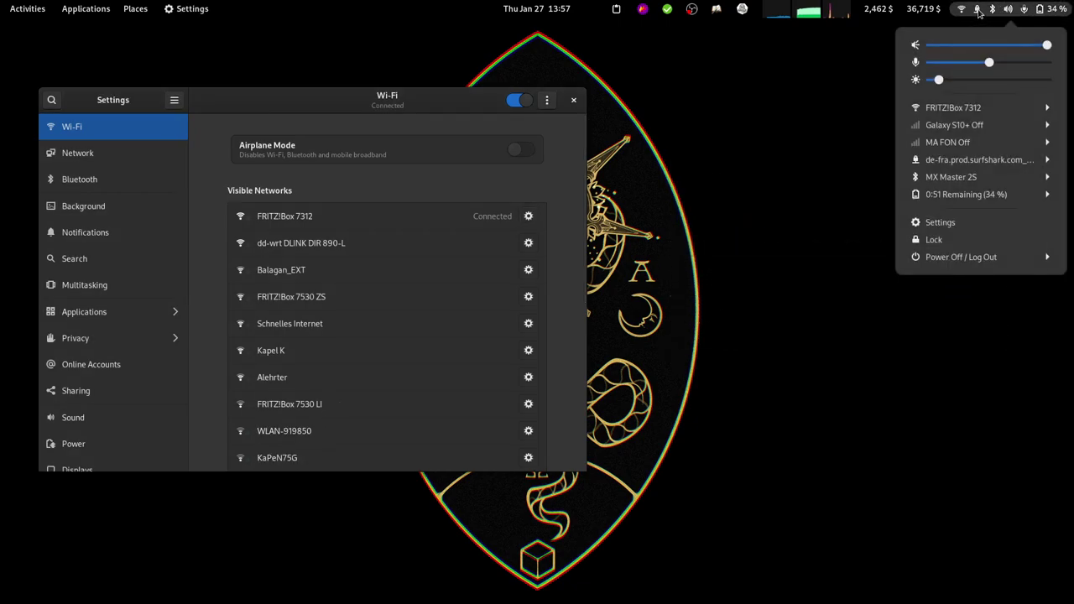
click(980, 159)
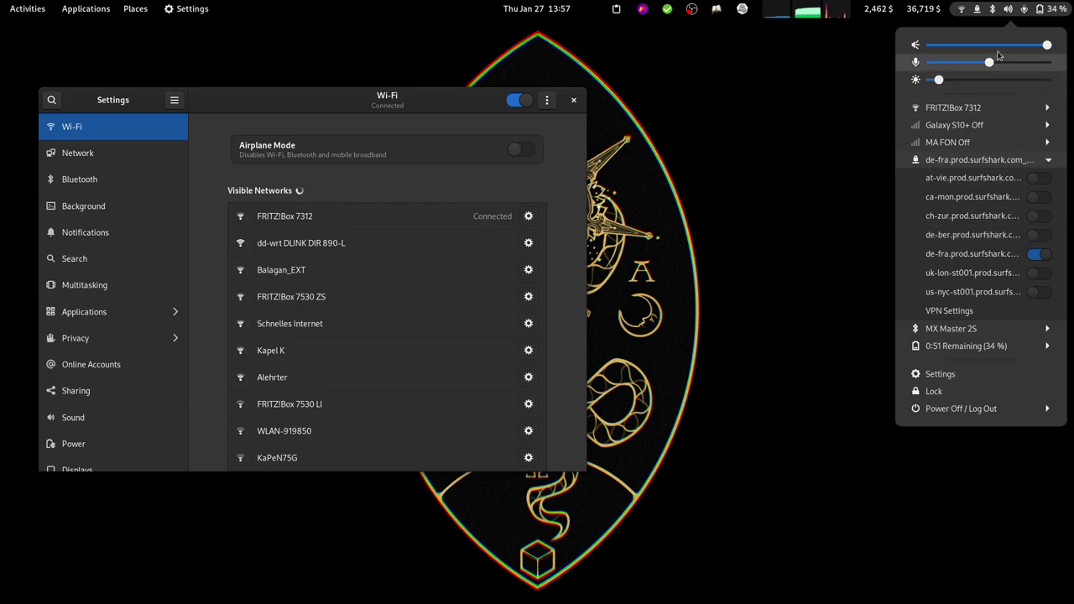
click(1000, 106)
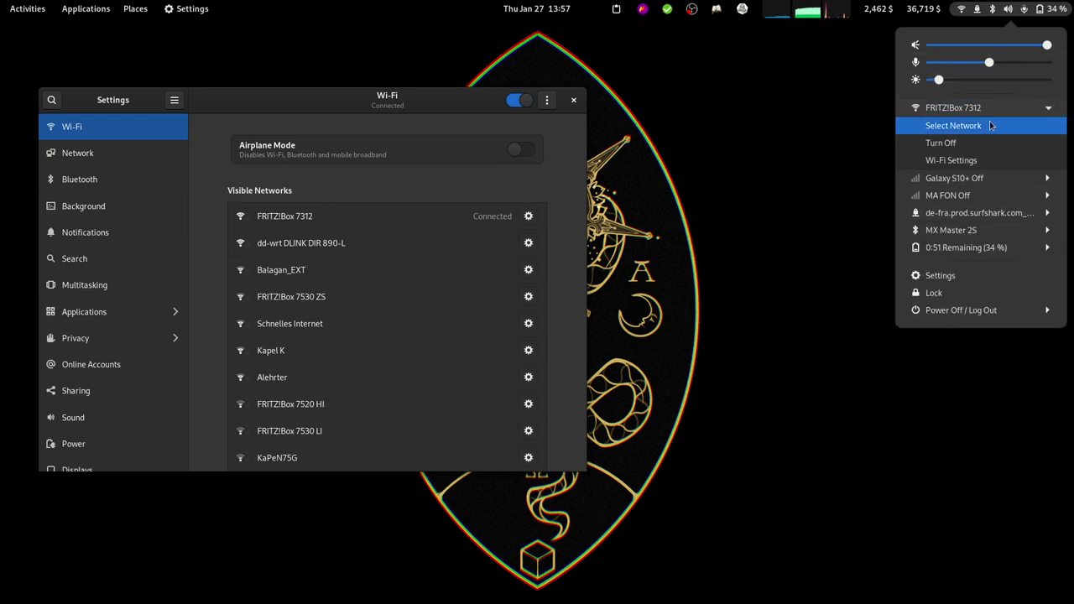
Switch the Wi-Fi to the dd-wrt DLINK DIR 890-L network.
click(991, 125)
click(567, 222)
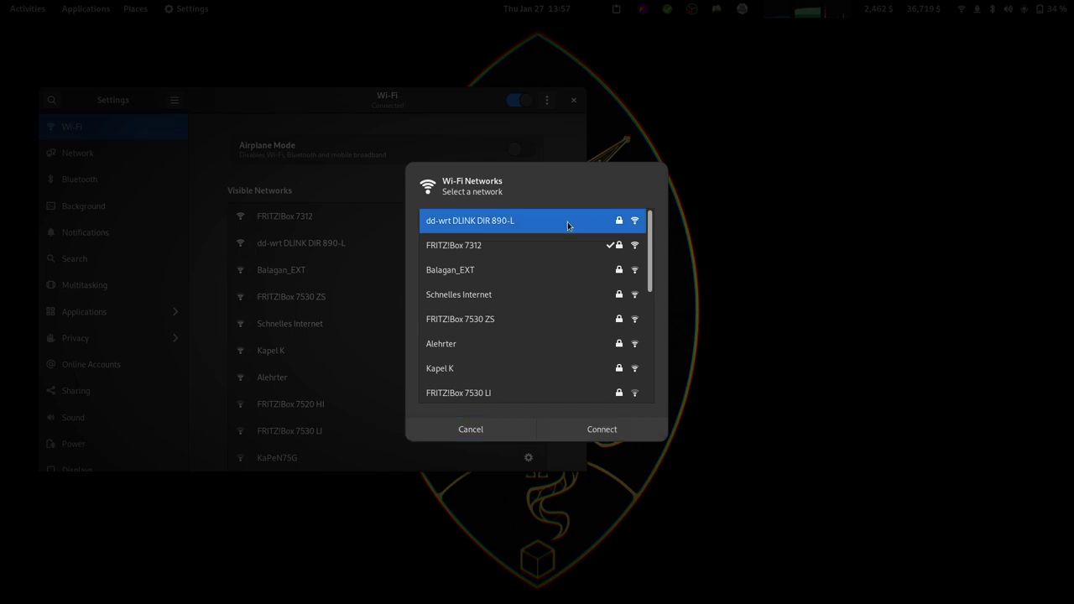
click(599, 426)
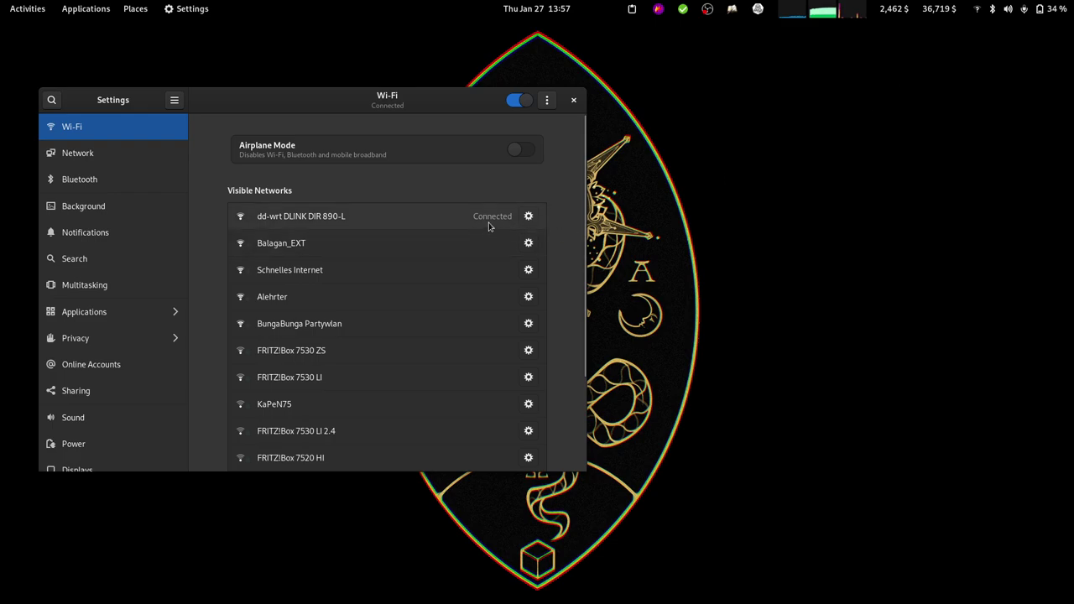
Check the VPN state, then try FRITZ!Box 7530 LI and cancel its password prompt.
click(1020, 8)
click(1016, 160)
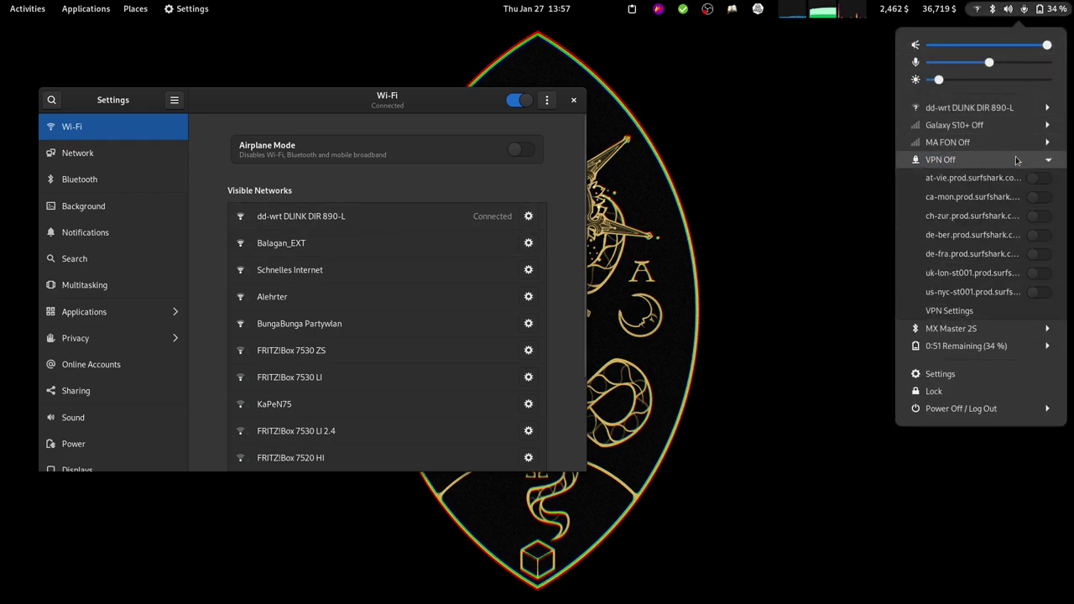
click(993, 110)
click(984, 124)
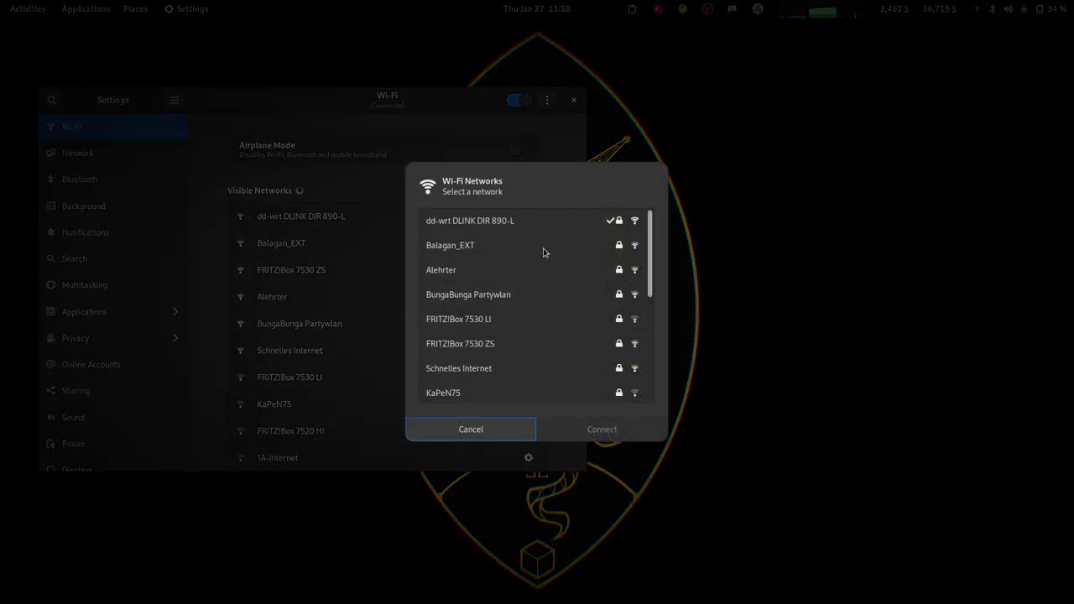
click(516, 319)
click(589, 429)
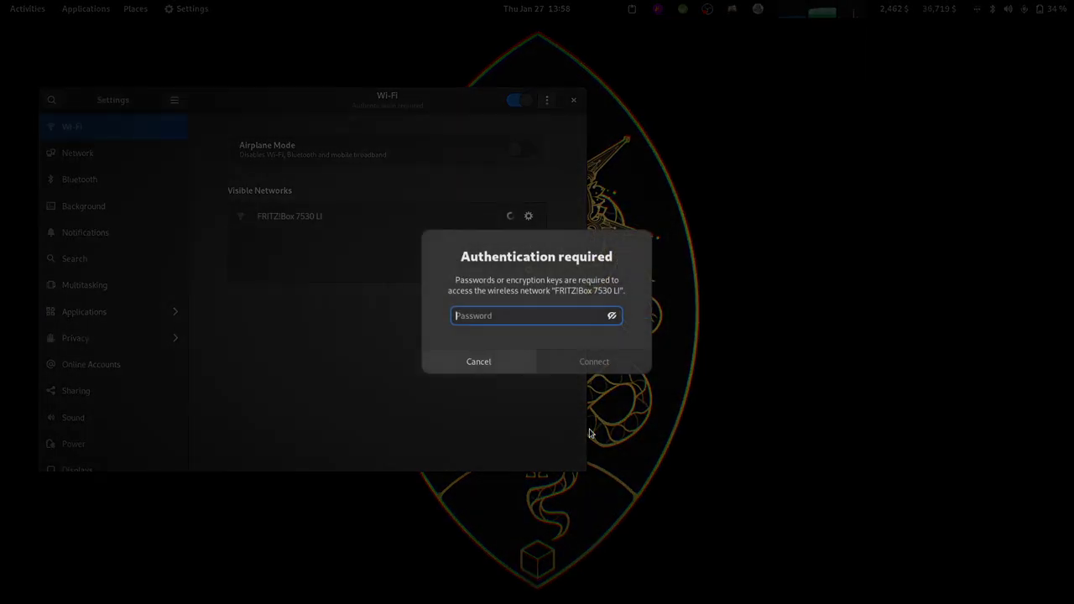
click(531, 360)
Reconnect the Wi-Fi to FRITZ!Box 7312.
click(1072, 6)
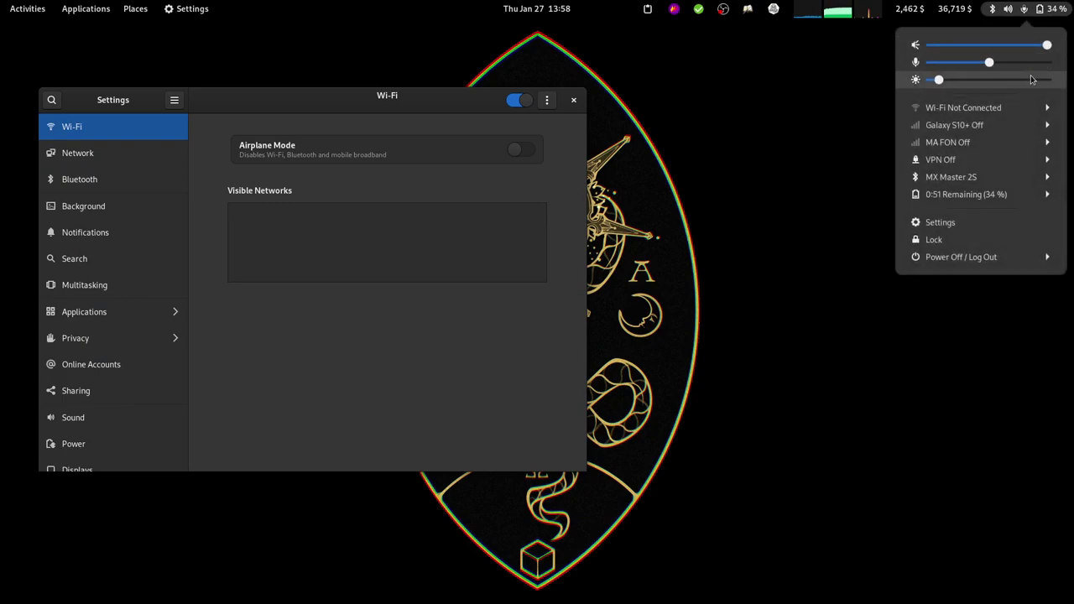
click(1018, 107)
click(1005, 131)
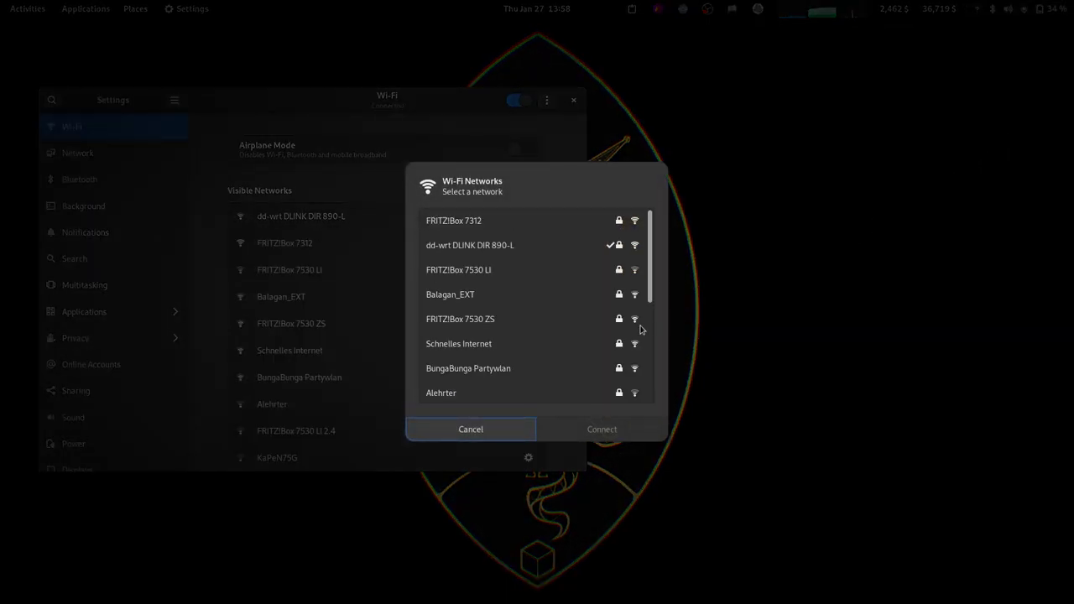
click(528, 223)
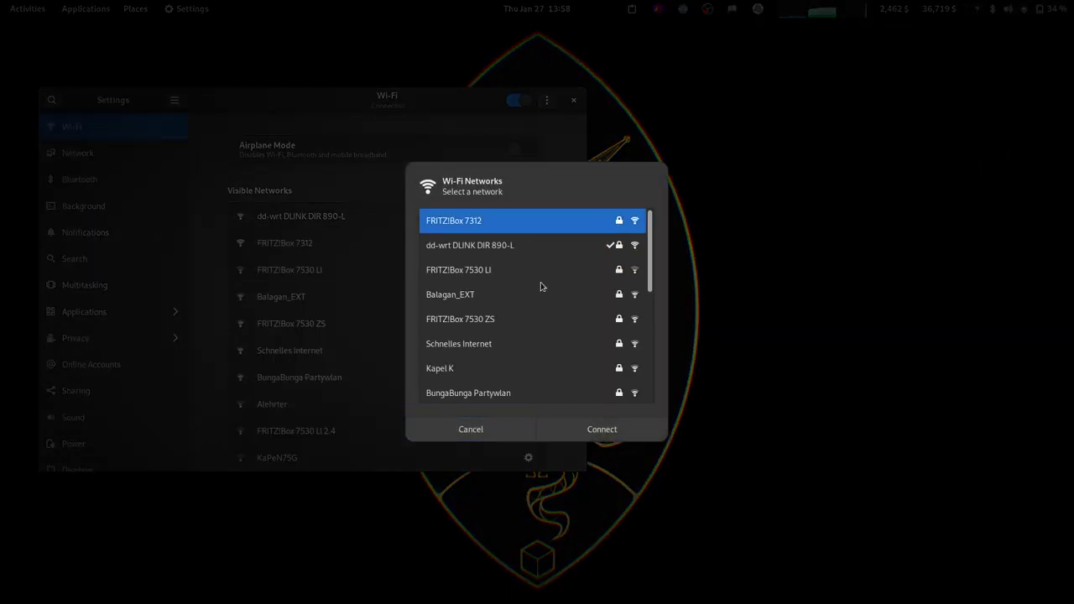
click(600, 429)
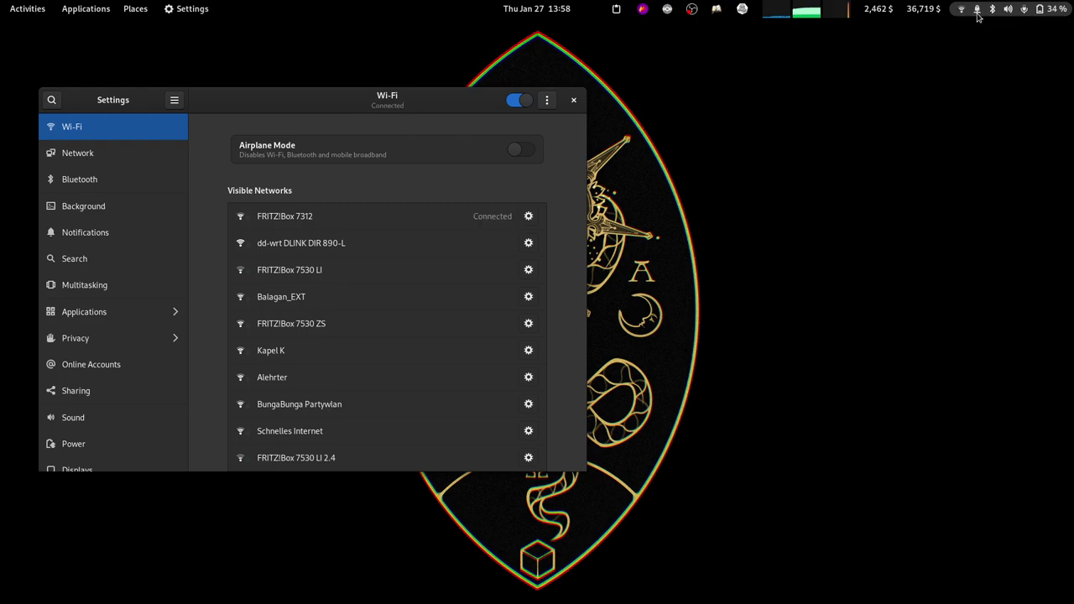
click(978, 10)
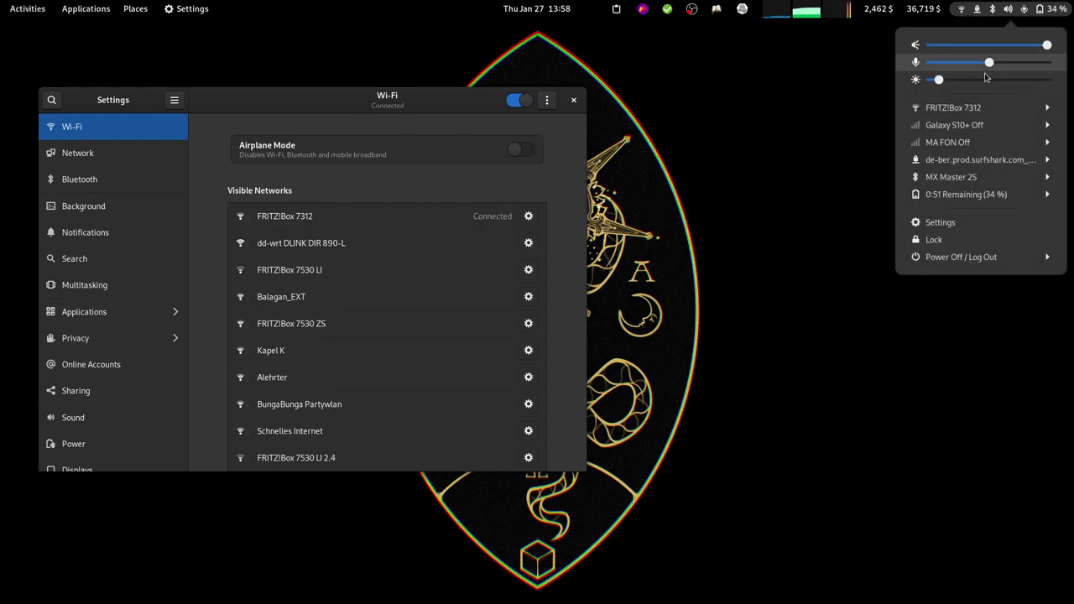
click(977, 159)
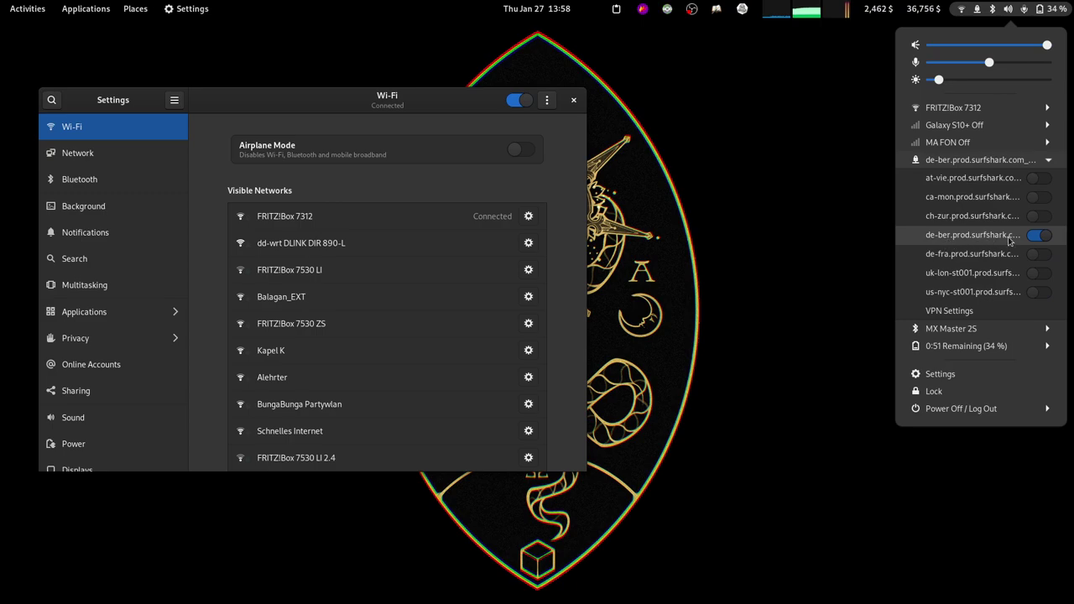
click(1029, 8)
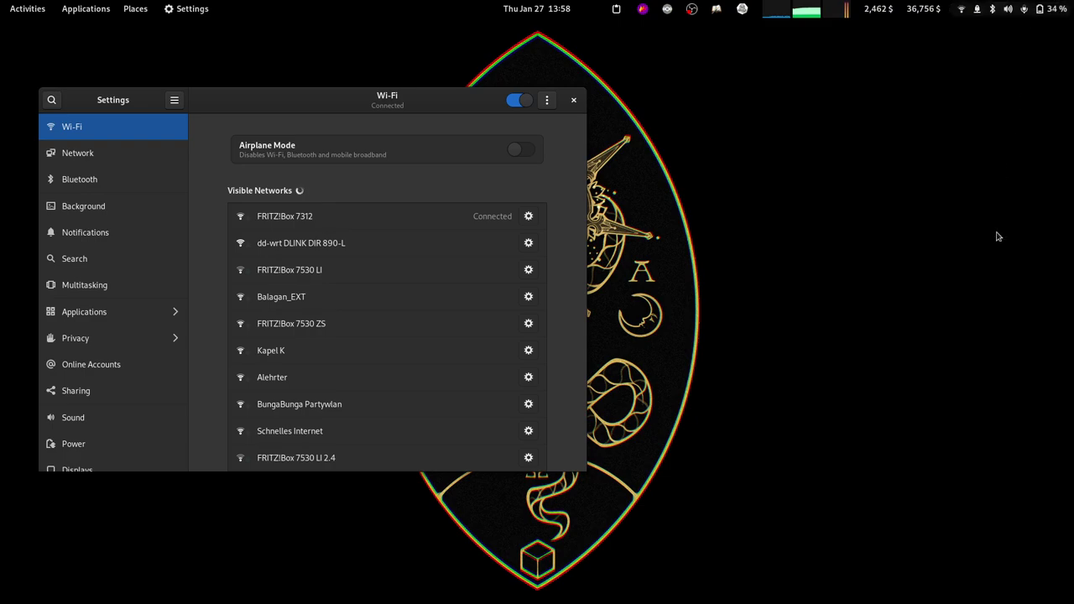